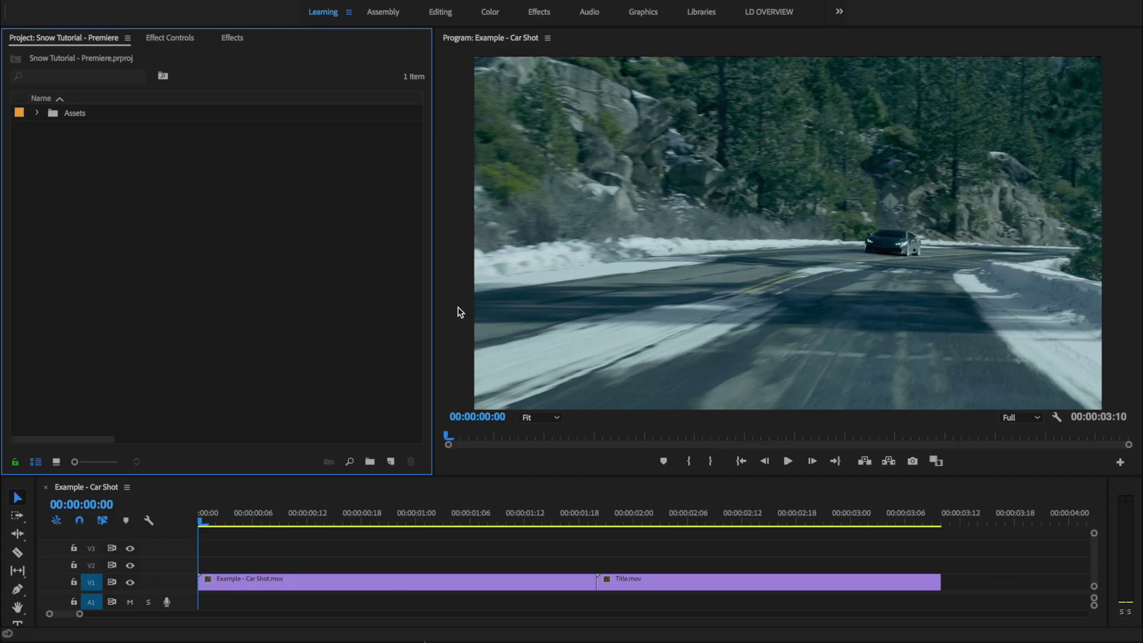
- Import the Lens Distortions - Snow 4K folder into the project
{"action": "right_click", "coordinate": [143, 191]}
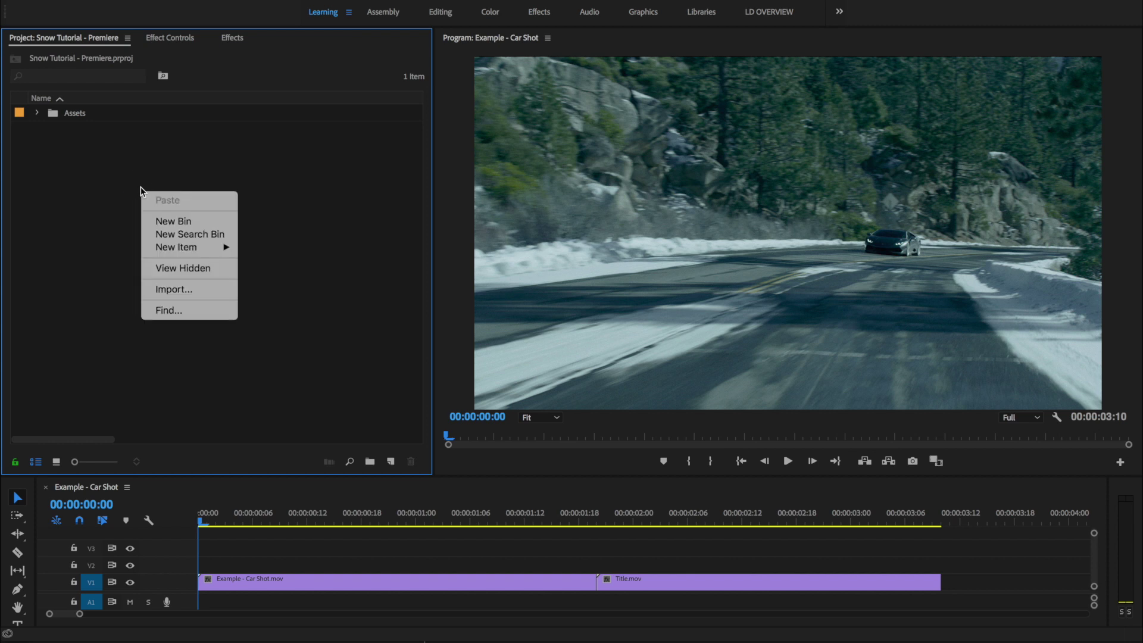
{"action": "left_click", "coordinate": [216, 290]}
{"action": "left_click", "coordinate": [595, 138]}
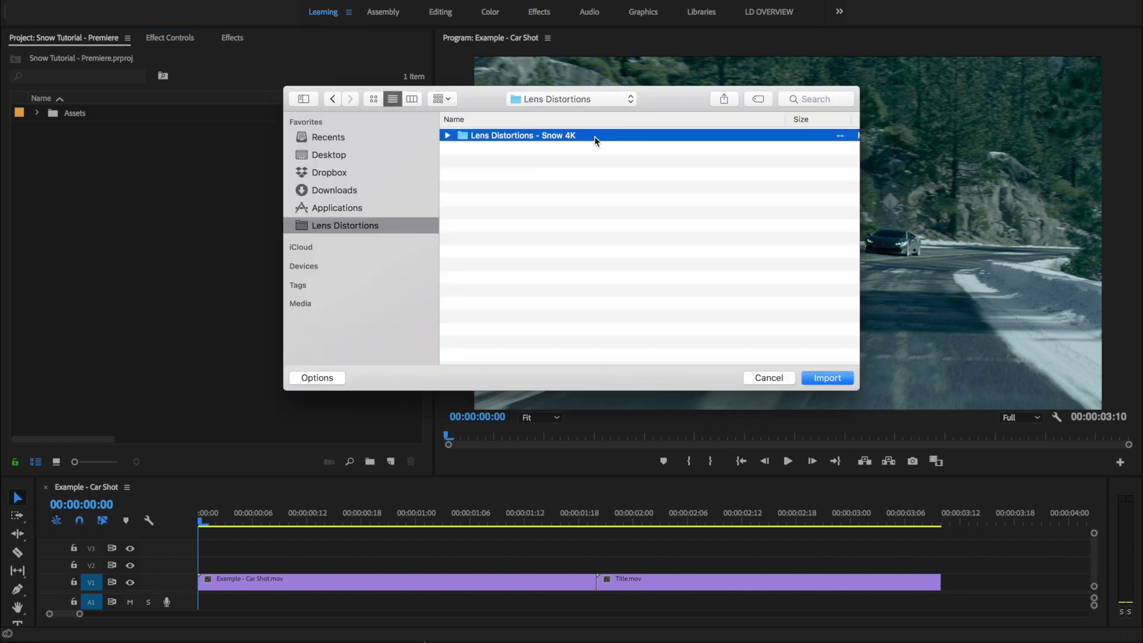
{"action": "left_click", "coordinate": [835, 382]}
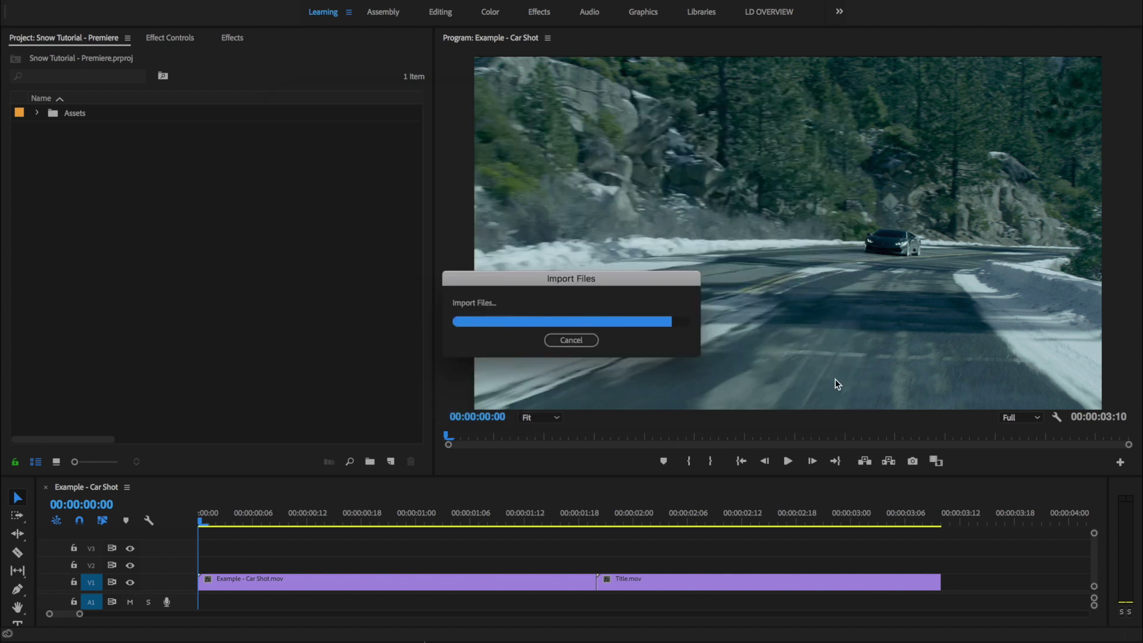
- Expand the Snow 4K bin and its Normal Speed and Slow Motion folders
{"action": "left_click", "coordinate": [36, 128]}
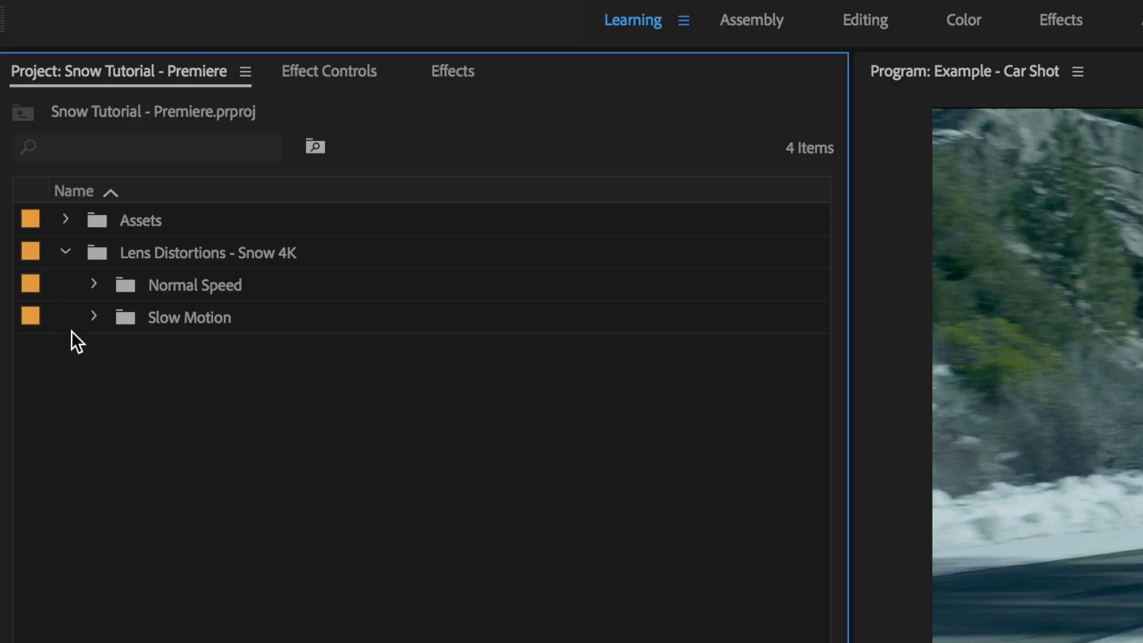
{"action": "left_click", "coordinate": [94, 283]}
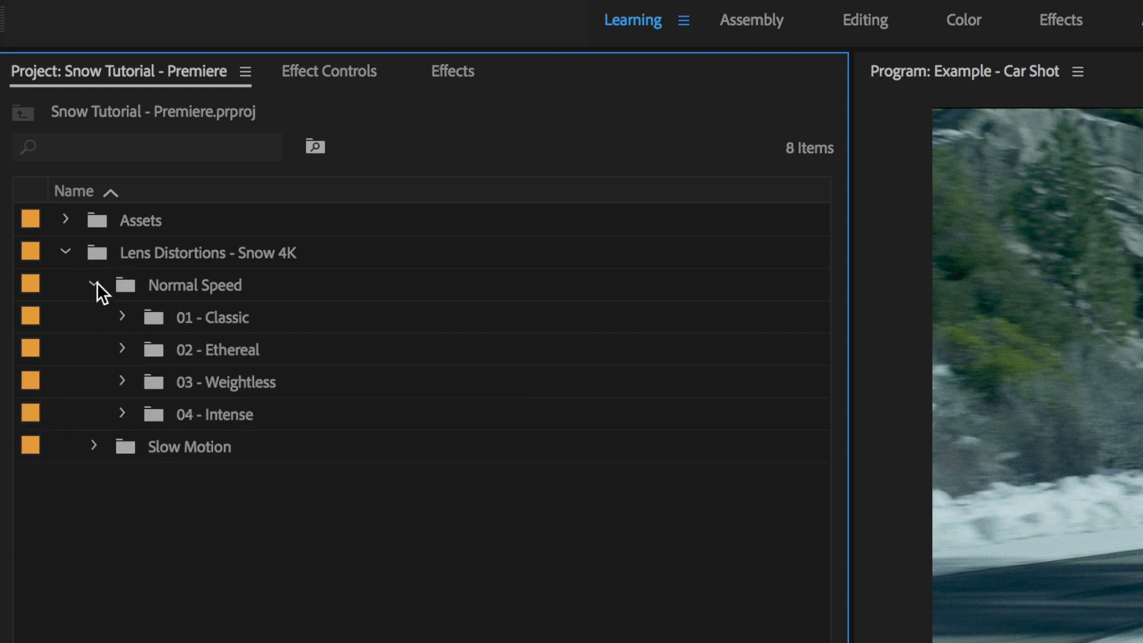
{"action": "left_click", "coordinate": [94, 445]}
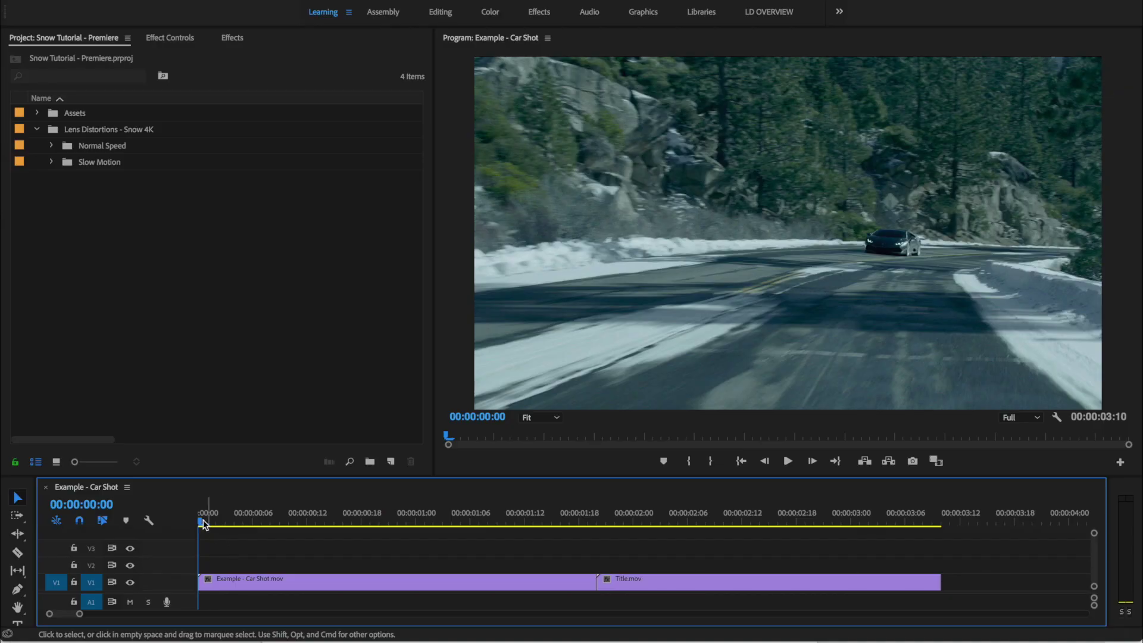
- Preview the car shot, then reveal the Normal Speed > 02 - Ethereal clips
{"action": "key", "text": "space"}
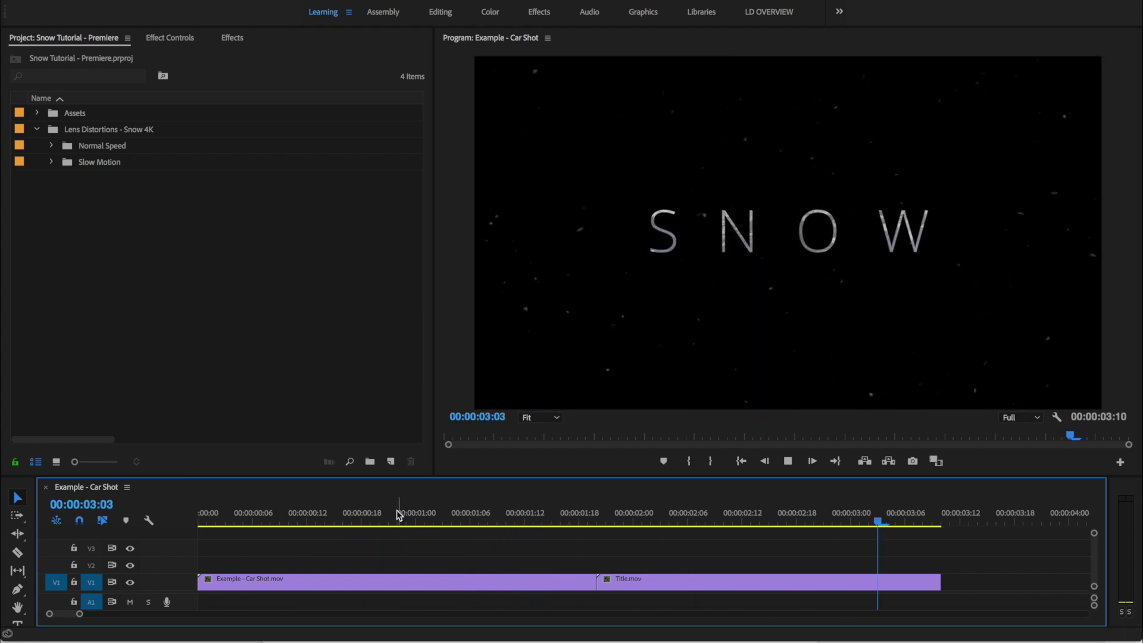
{"action": "left_click", "coordinate": [201, 515]}
{"action": "left_click", "coordinate": [202, 569]}
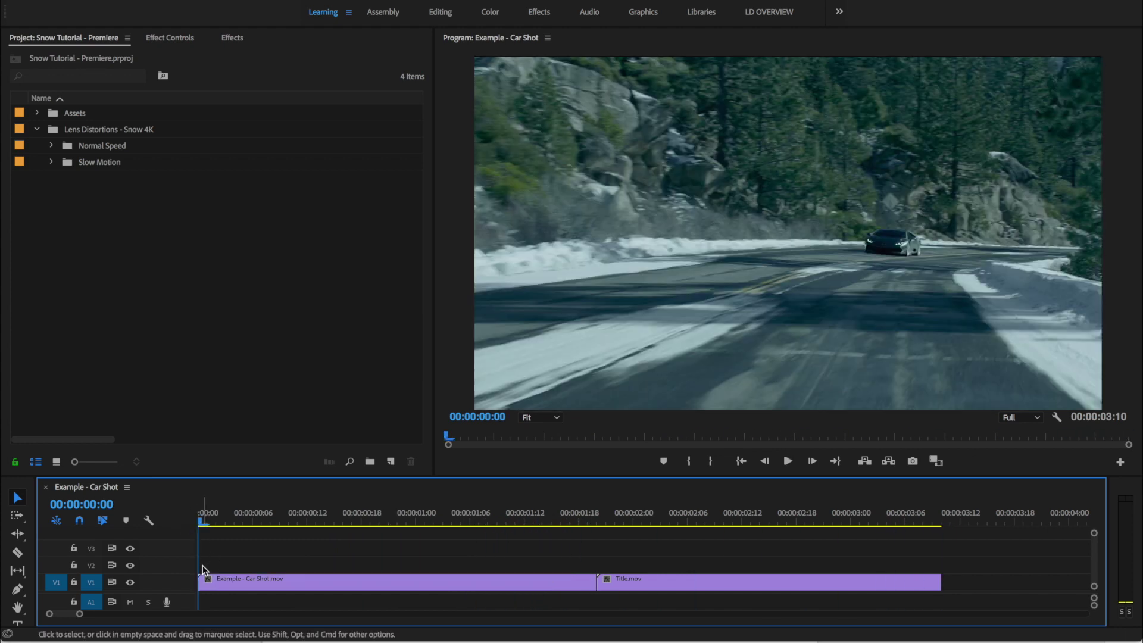
{"action": "left_click", "coordinate": [51, 145]}
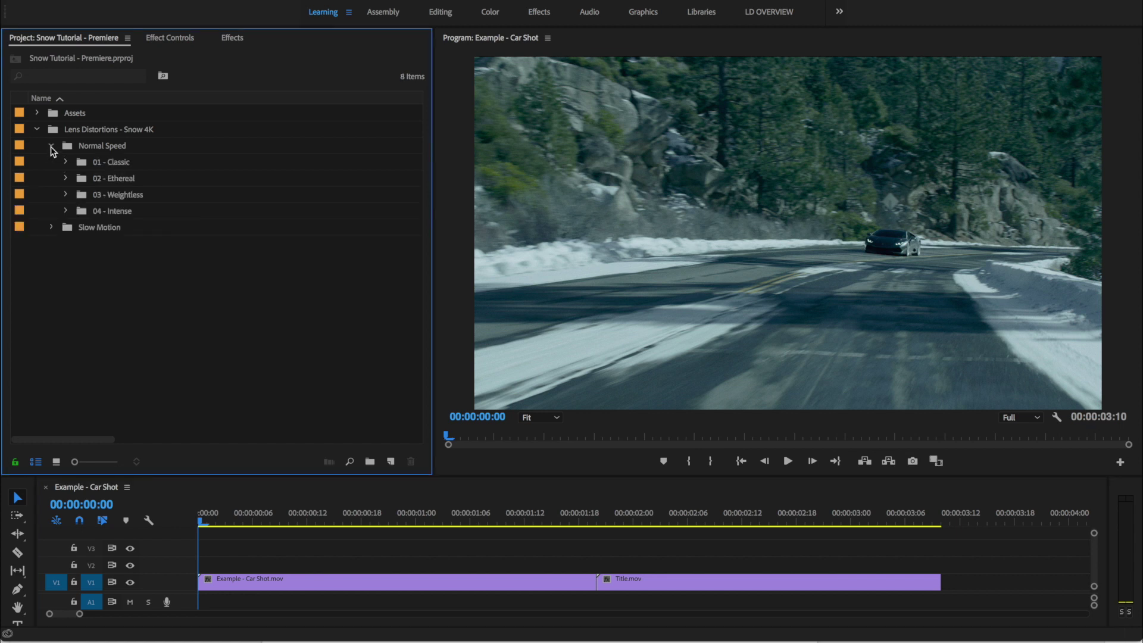
{"action": "left_click", "coordinate": [65, 178]}
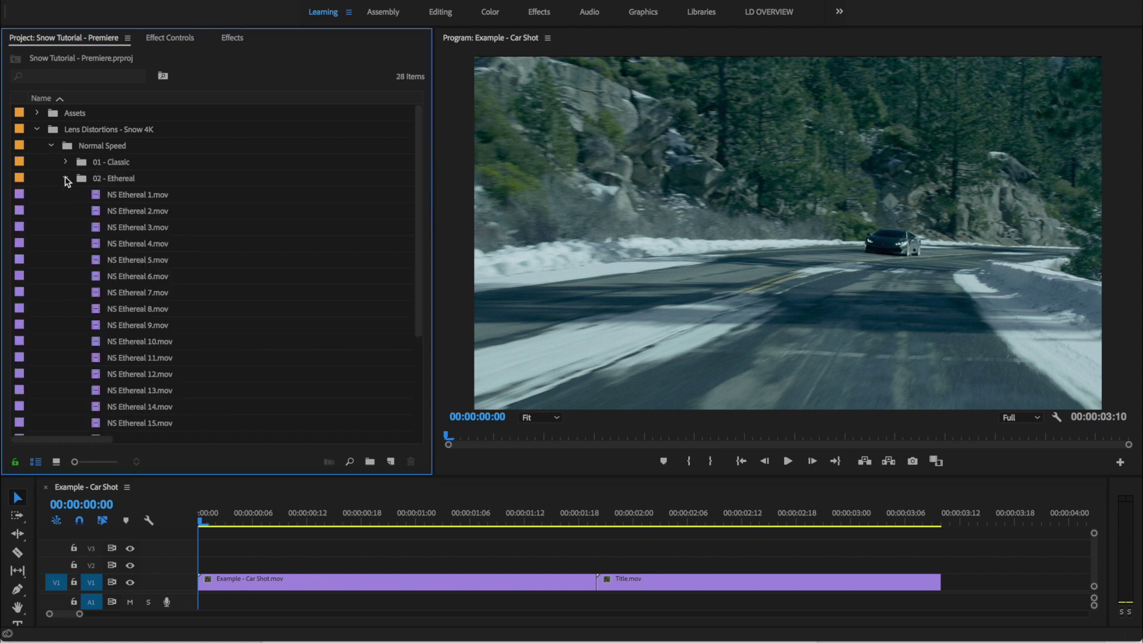
- Place NS Ethereal 3.mov on V2 above the car shot, starting at the sequence start
{"action": "left_click_drag", "start_coordinate": [157, 230], "coordinate": [200, 565]}
{"action": "key", "text": "minus"}
{"action": "left_click_drag", "start_coordinate": [851, 565], "coordinate": [297, 566]}
{"action": "key", "text": "backslash"}
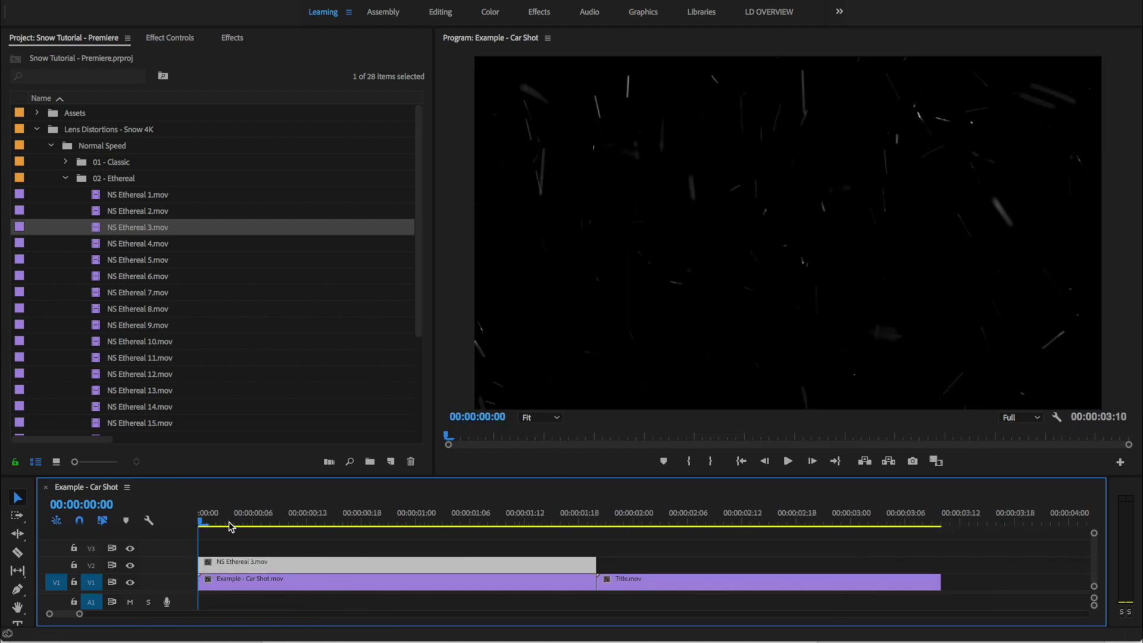
{"action": "key", "text": "equal"}
- Give the snow clip Screen blend, scale 53 and 67% opacity, then duplicate it onto V3
{"action": "left_click", "coordinate": [172, 38]}
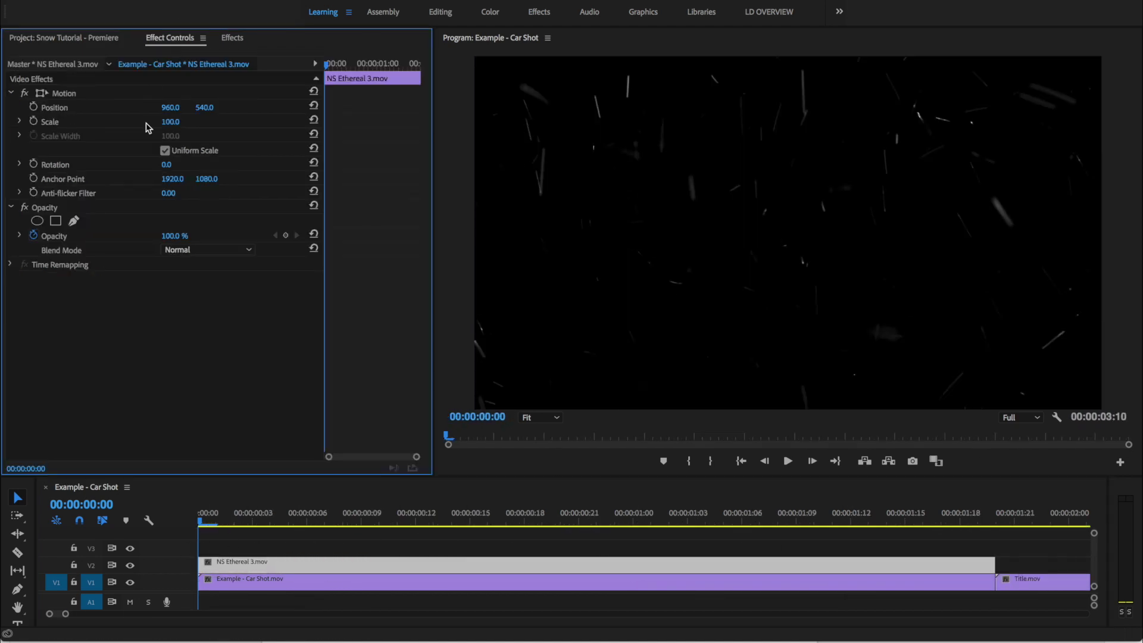
{"action": "left_click", "coordinate": [227, 249]}
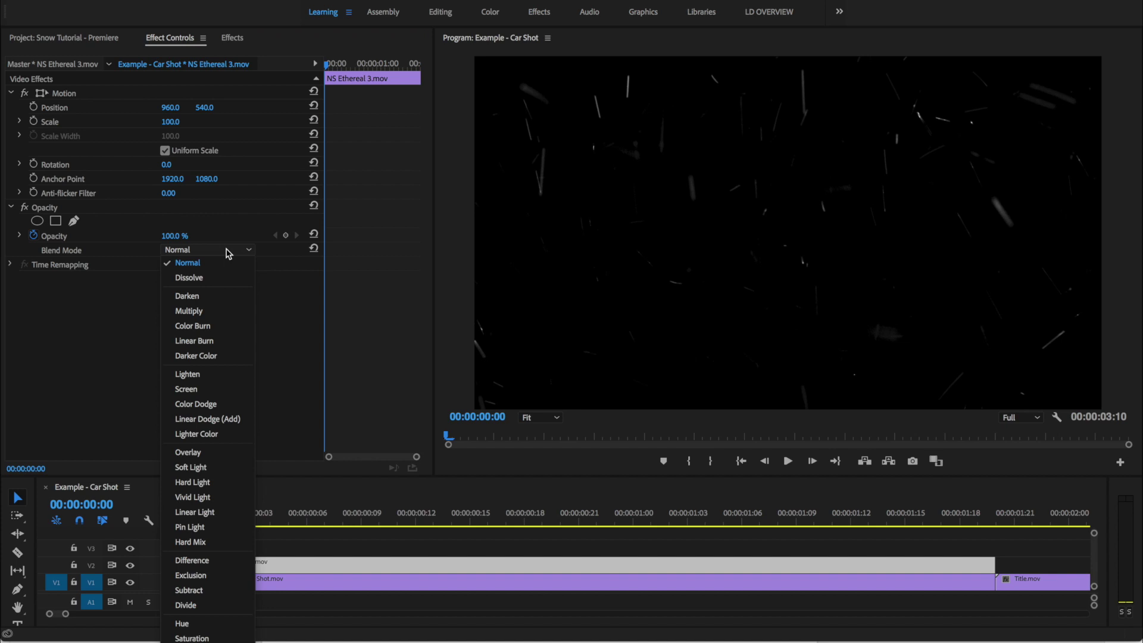
{"action": "left_click", "coordinate": [214, 388]}
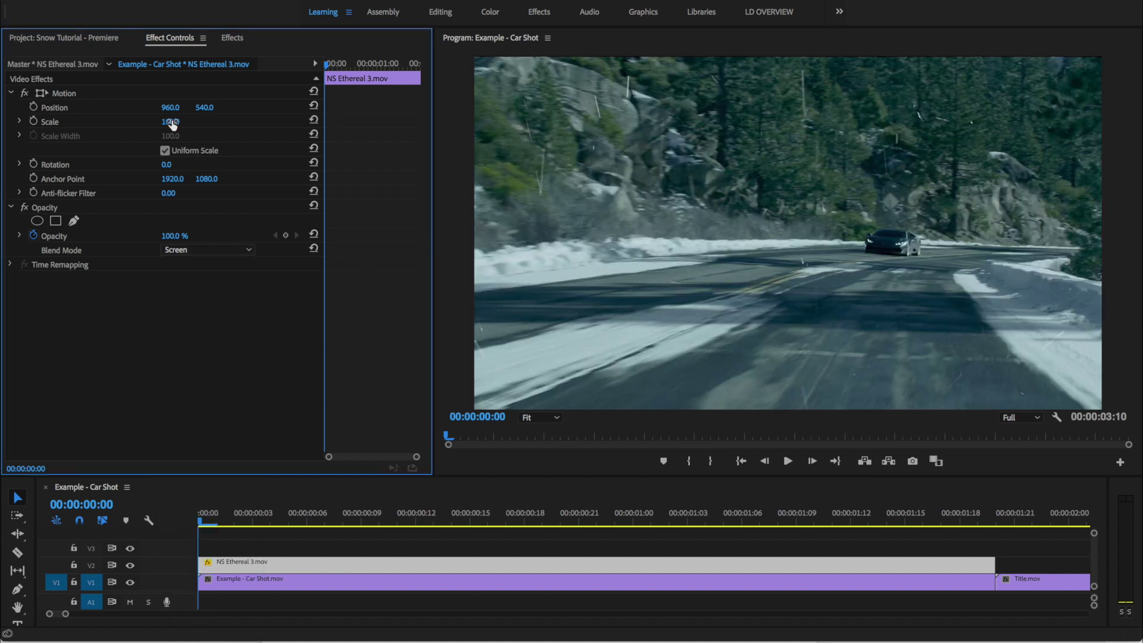
{"action": "mouse_move", "coordinate": [170, 122]}
{"action": "left_mouse_down"}
{"action": "mouse_move", "coordinate": [141, 121]}
{"action": "mouse_move", "coordinate": [179, 122]}
{"action": "left_mouse_up"}
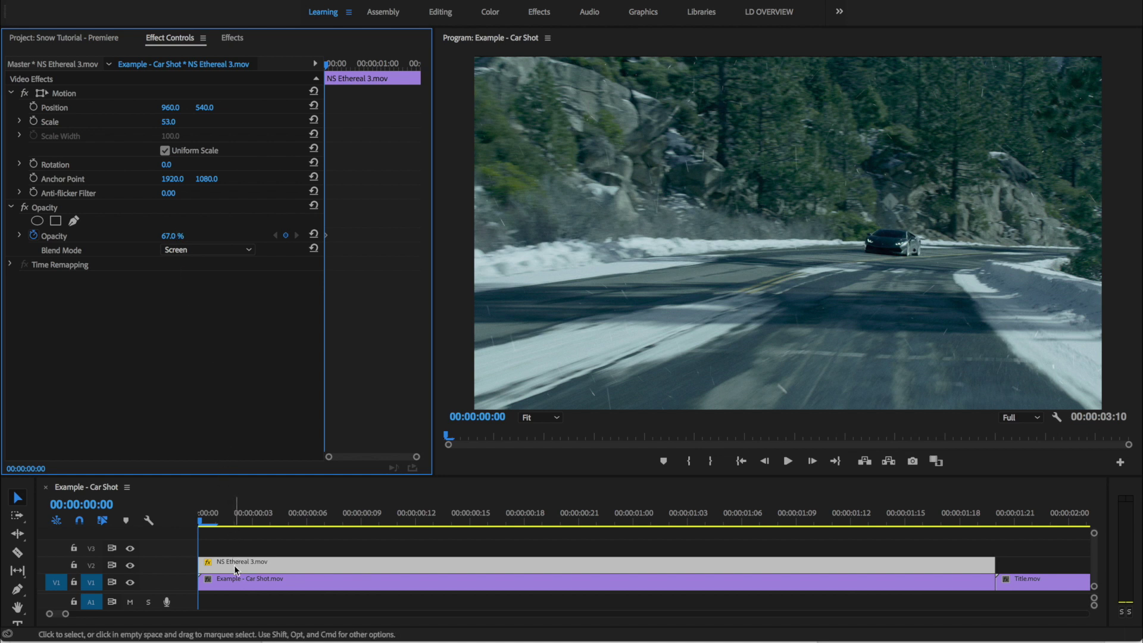
{"action": "left_click_drag", "start_coordinate": [235, 570], "coordinate": [200, 547]}
- Cut the V3 snow clip at the Title cut, delete the excess, and preview the sequence
{"action": "key", "text": "c"}
{"action": "left_click", "coordinate": [996, 546]}
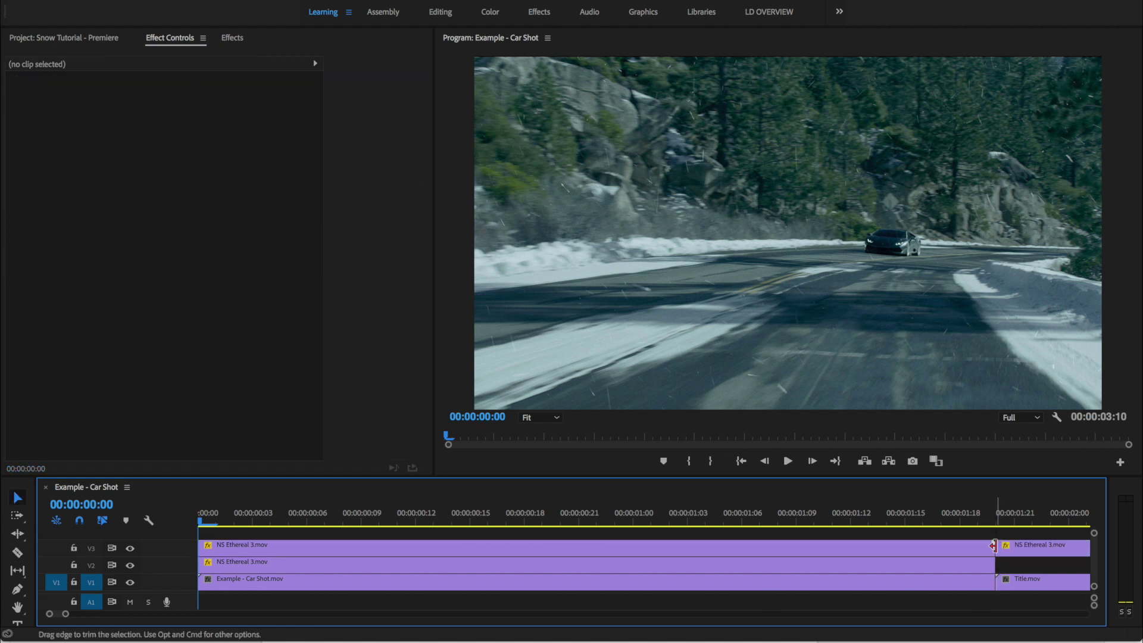
{"action": "key", "text": "v"}
{"action": "left_click", "coordinate": [1006, 547]}
{"action": "key", "text": "Delete"}
{"action": "key", "text": "backslash"}
{"action": "key", "text": "space"}
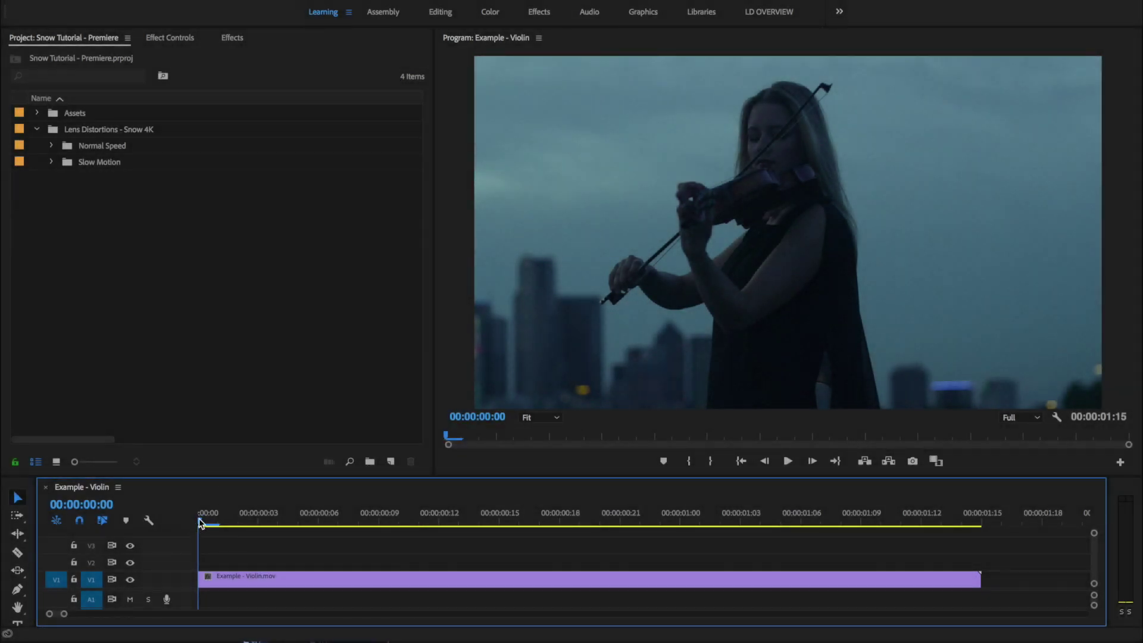
{"action": "key", "text": "space"}
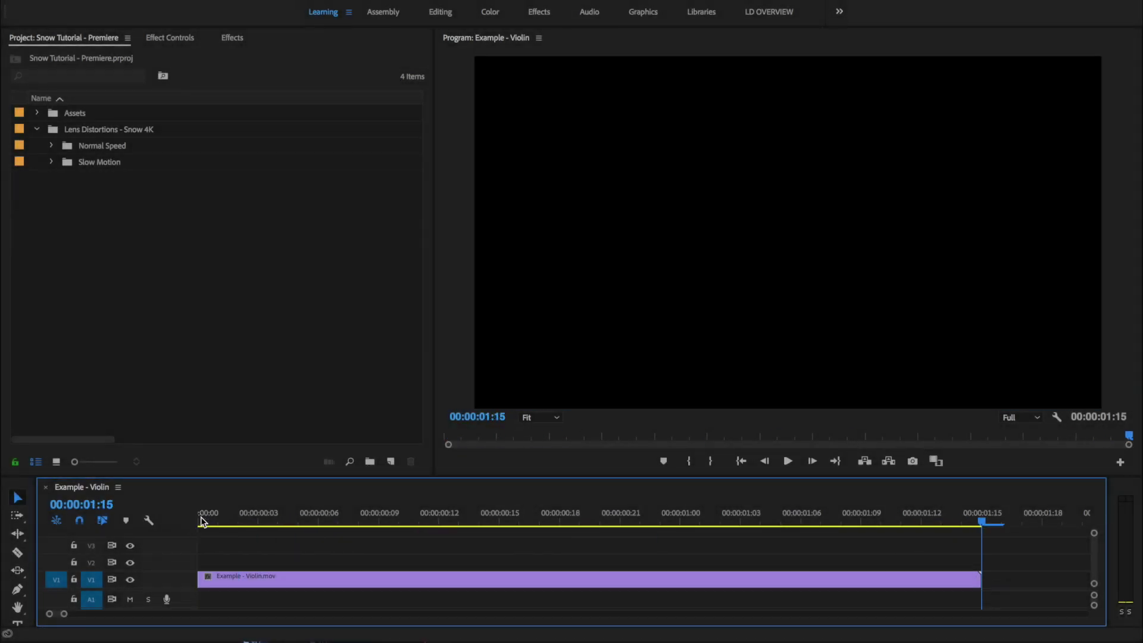
{"action": "left_click", "coordinate": [202, 521]}
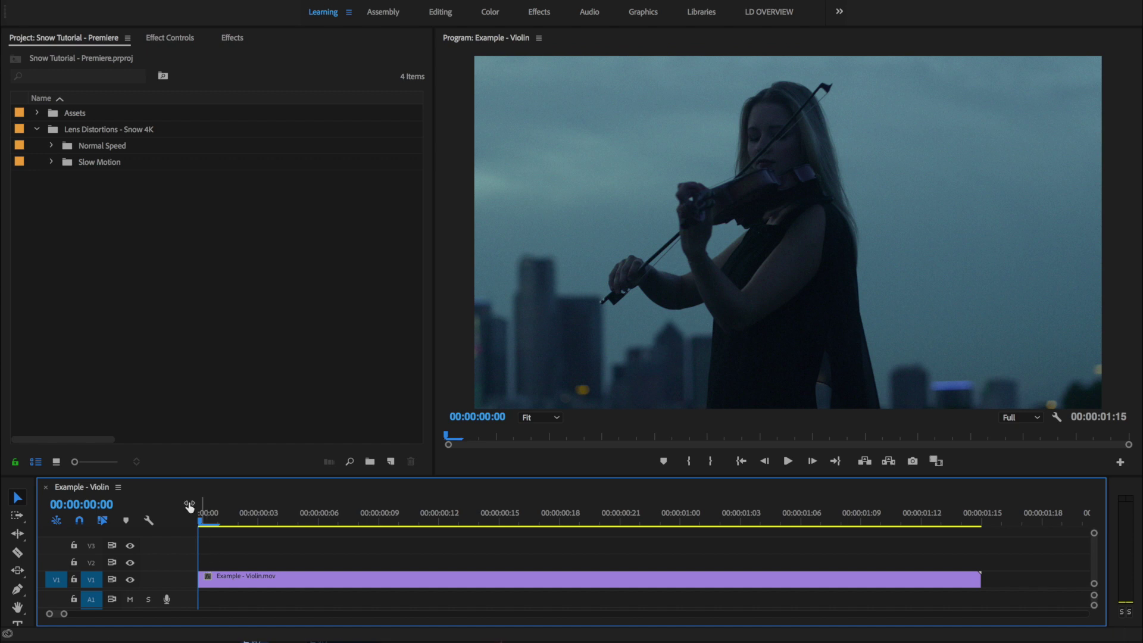
- Drag SL Weightless 1.mov from Slow Motion > 03 - Weightless onto V3
{"action": "left_click", "coordinate": [51, 162]}
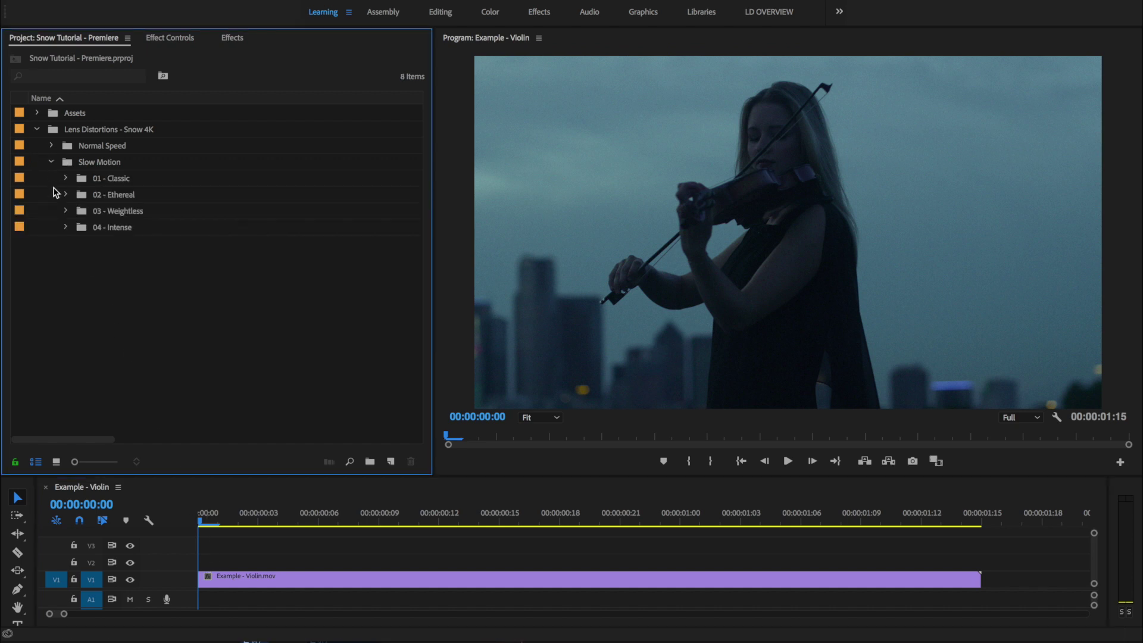
{"action": "left_click", "coordinate": [65, 211]}
{"action": "left_click_drag", "start_coordinate": [125, 228], "coordinate": [202, 551]}
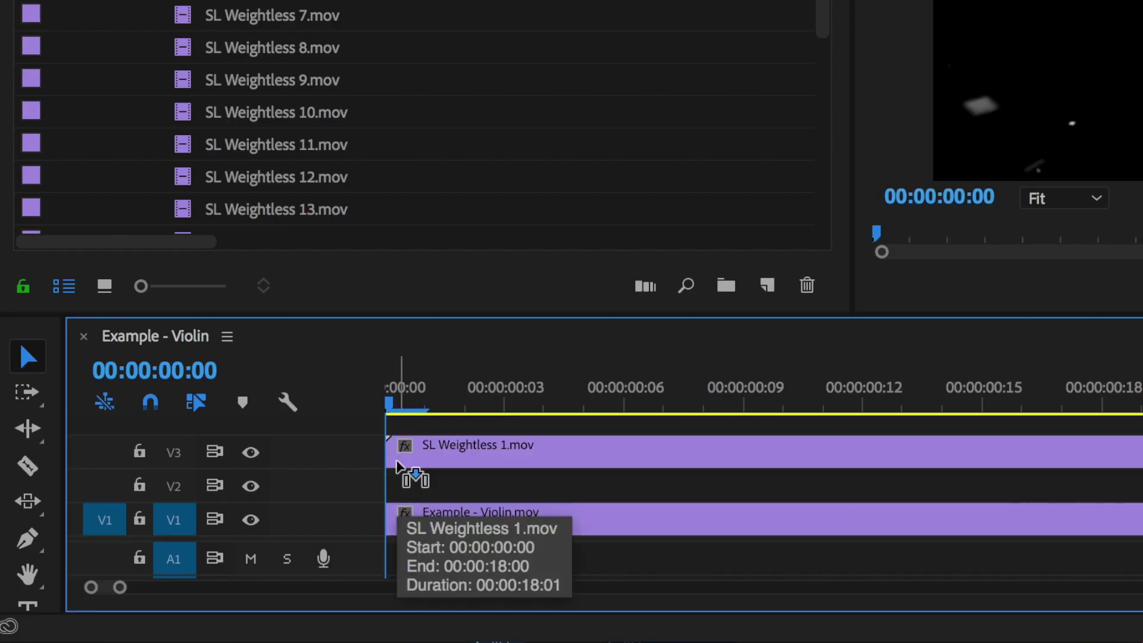
- Move SL Weightless 1.mov to the sequence start and trim it to the violin's 00:00:01:15 length
{"action": "left_click_drag", "start_coordinate": [398, 466], "coordinate": [1142, 455]}
{"action": "left_click_drag", "start_coordinate": [648, 546], "coordinate": [205, 544]}
{"action": "left_click_drag", "start_coordinate": [773, 545], "coordinate": [293, 541]}
{"action": "key", "text": "equal"}
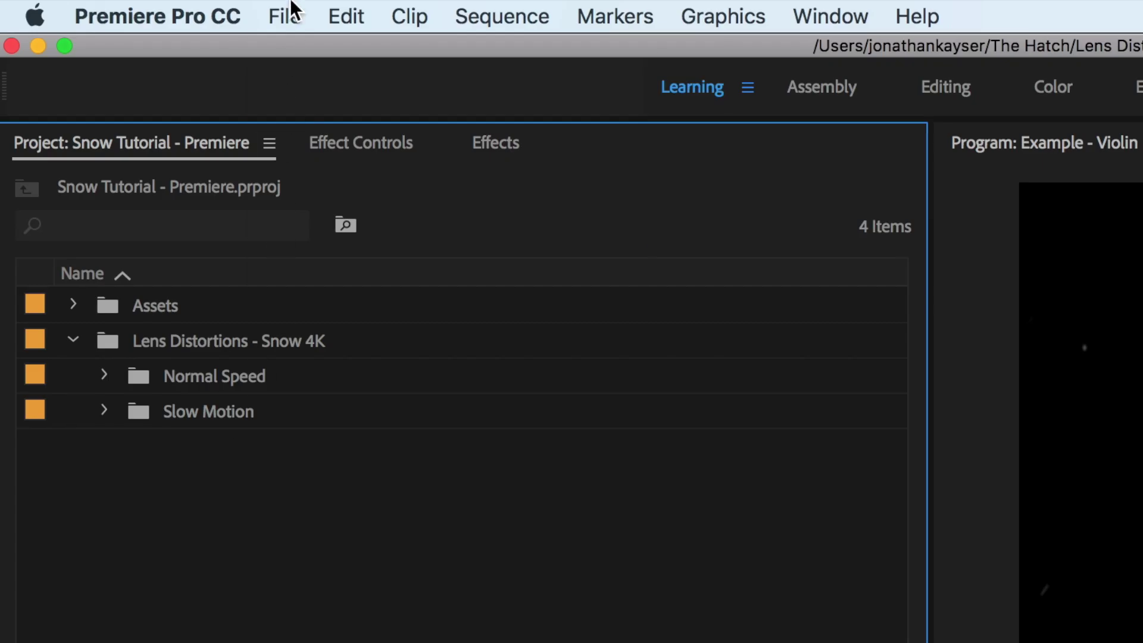
{"action": "left_click", "coordinate": [286, 16]}
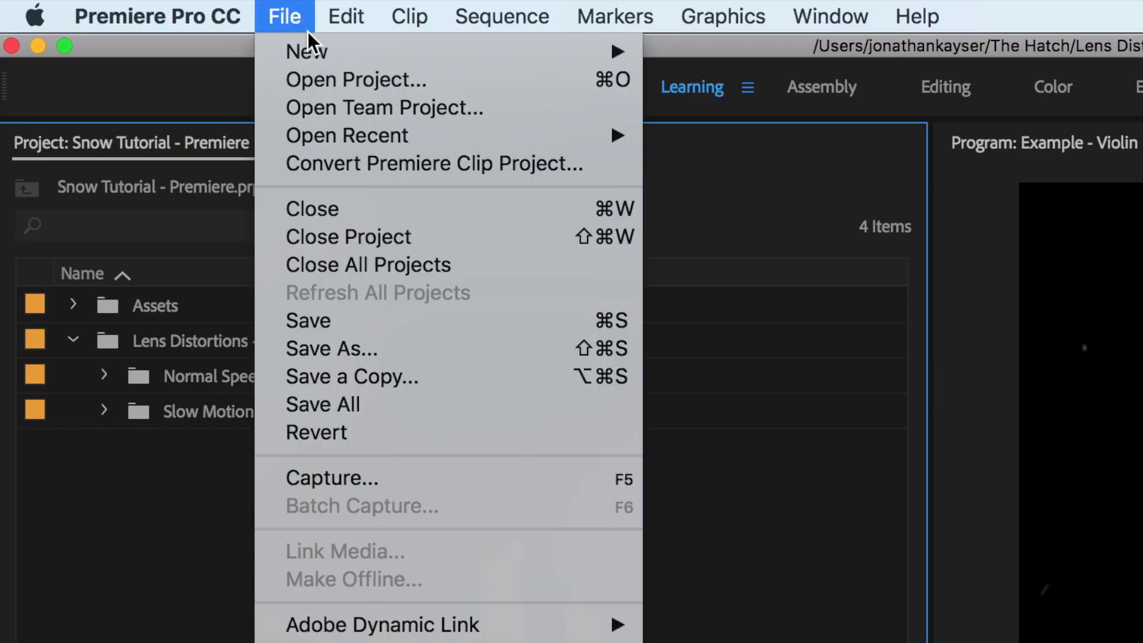
- Create a new colour matte with the blue-grey colour 557583
{"action": "mouse_move", "coordinate": [327, 52]}
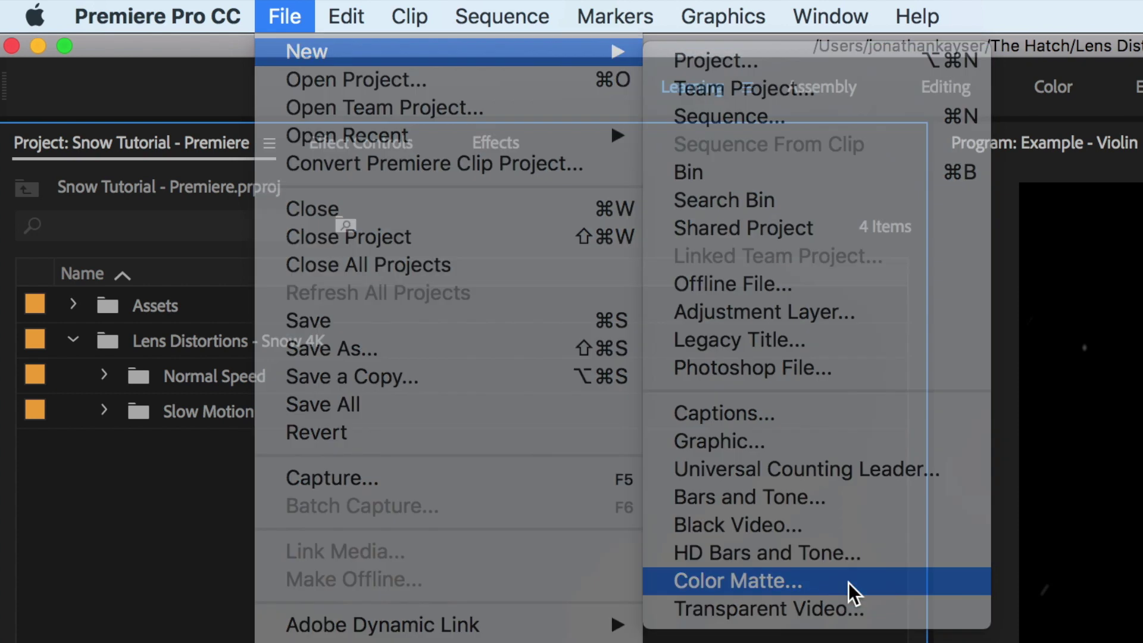
{"action": "left_click", "coordinate": [851, 592]}
{"action": "left_click", "coordinate": [721, 522]}
{"action": "left_click", "coordinate": [632, 290]}
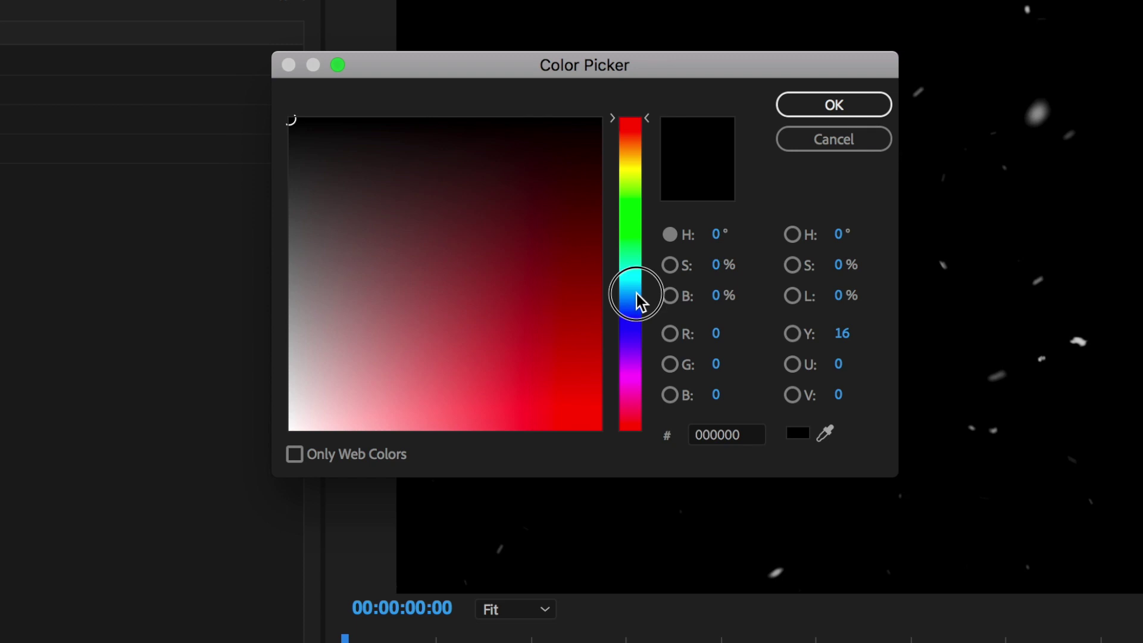
{"action": "left_click", "coordinate": [430, 299]}
{"action": "mouse_move", "coordinate": [430, 299]}
{"action": "left_mouse_down"}
{"action": "mouse_move", "coordinate": [377, 273]}
{"action": "mouse_move", "coordinate": [397, 278]}
{"action": "left_mouse_up"}
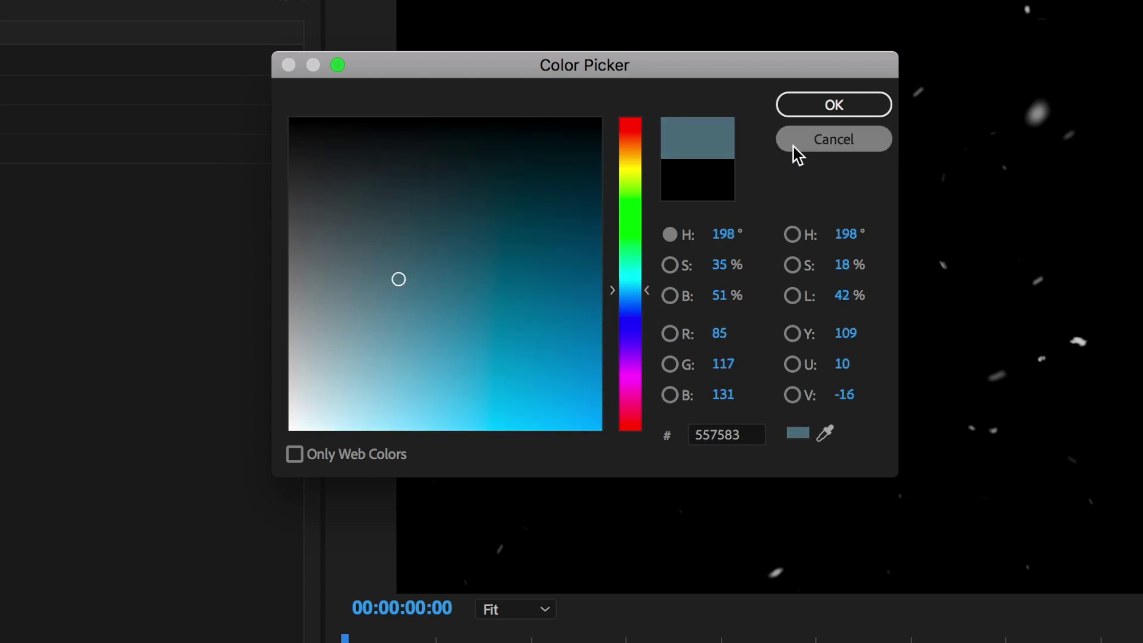
{"action": "left_click", "coordinate": [846, 105]}
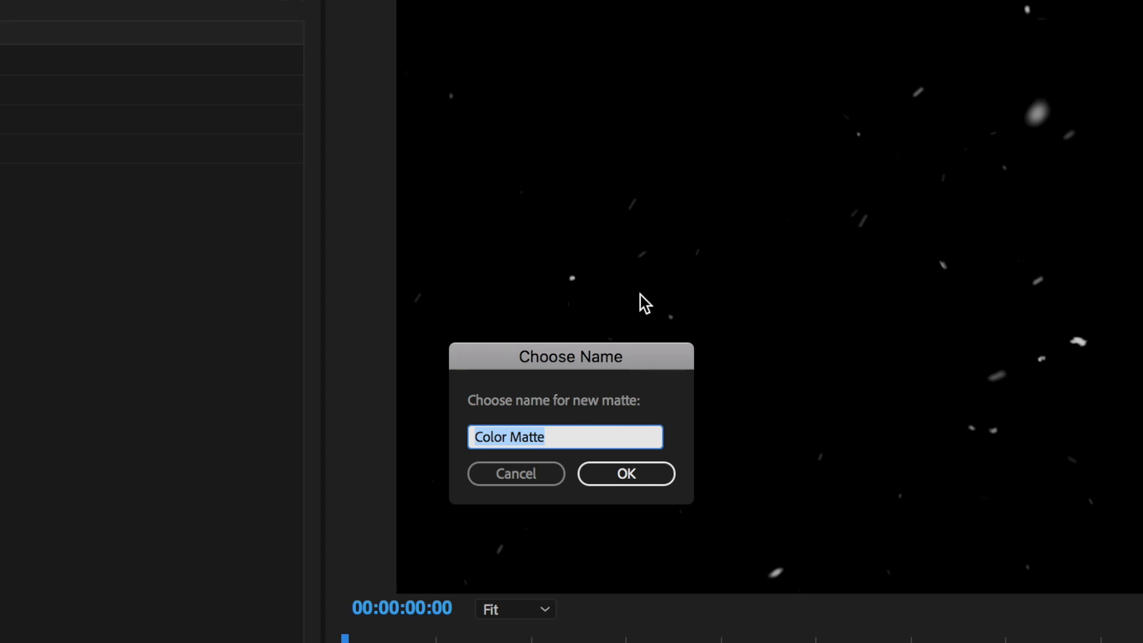
- Name the matte Snow Base and drag it onto V2
{"action": "type", "text": "Snow Base"}
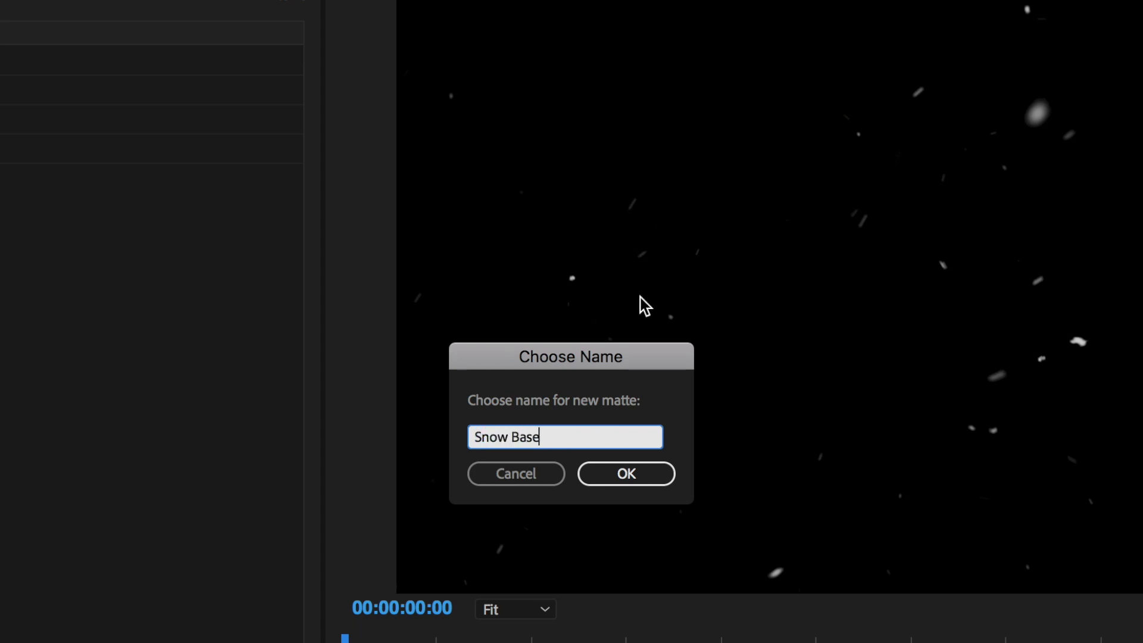
{"action": "left_click", "coordinate": [655, 475]}
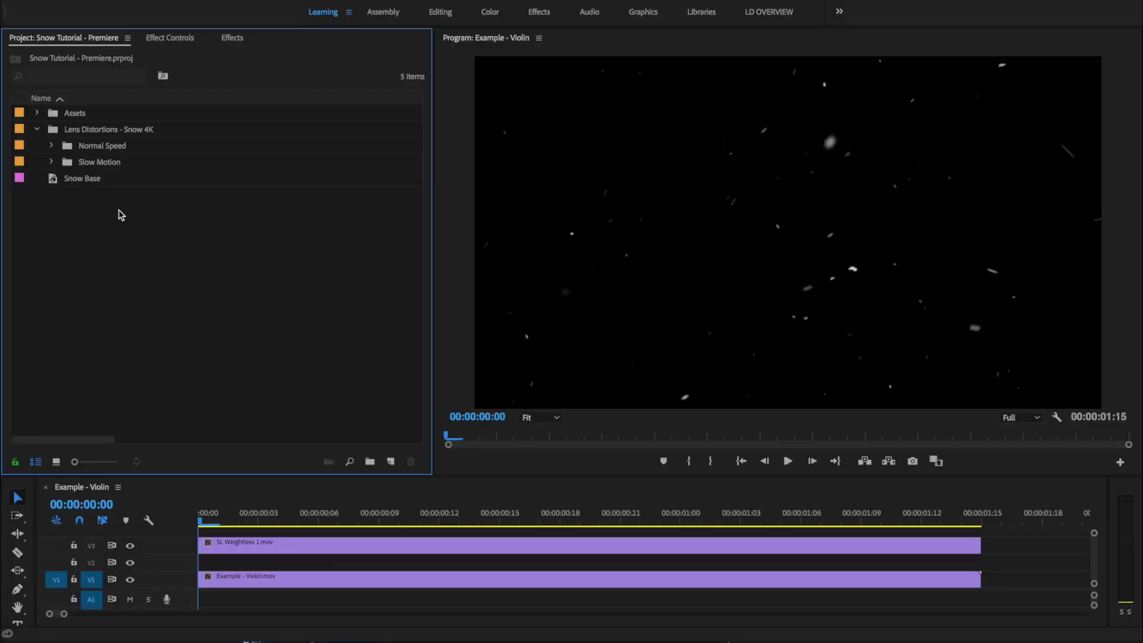
{"action": "left_click_drag", "start_coordinate": [92, 182], "coordinate": [203, 565]}
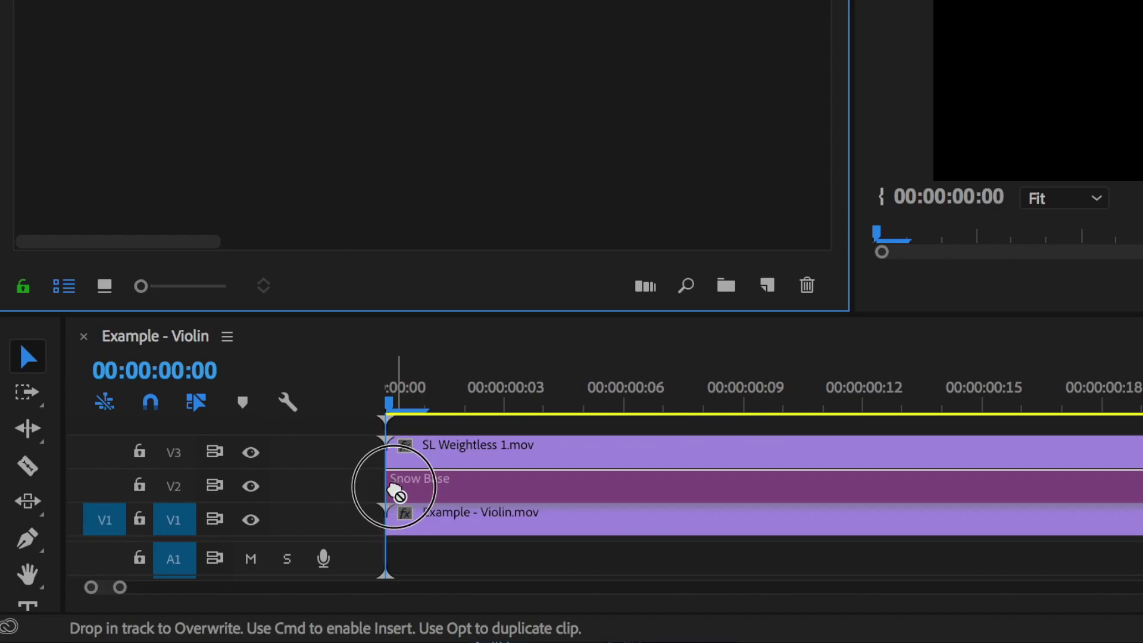
- Trim Snow Base on V2 to end with the other clips and apply Track Matte Key
{"action": "left_click_drag", "start_coordinate": [396, 491], "coordinate": [398, 490]}
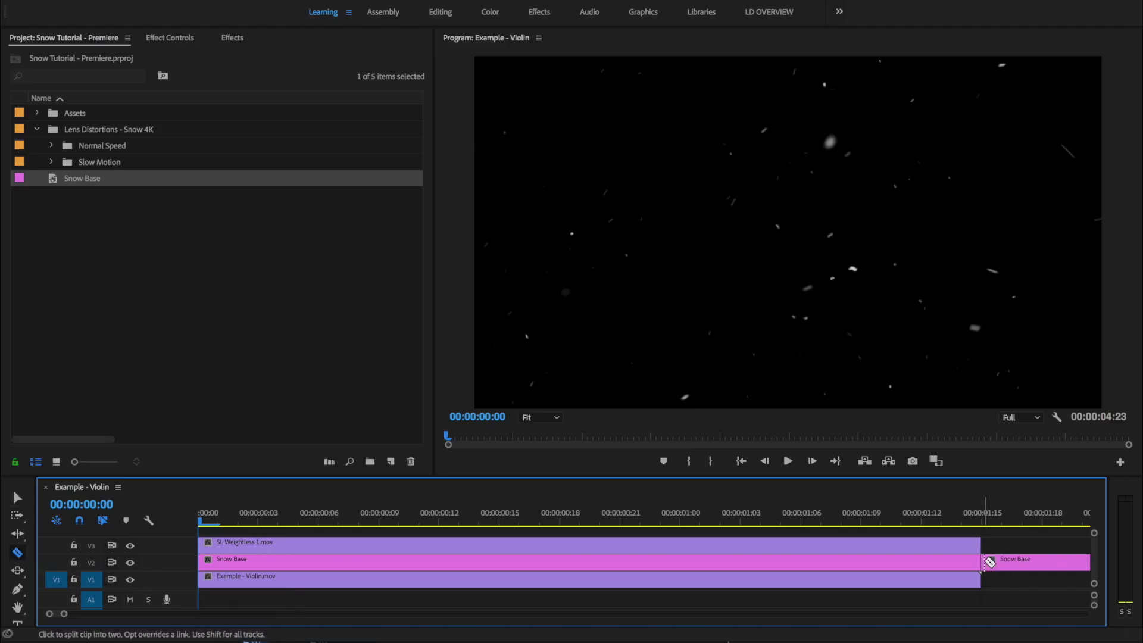
{"action": "left_click_drag", "start_coordinate": [1142, 487], "coordinate": [1142, 487]}
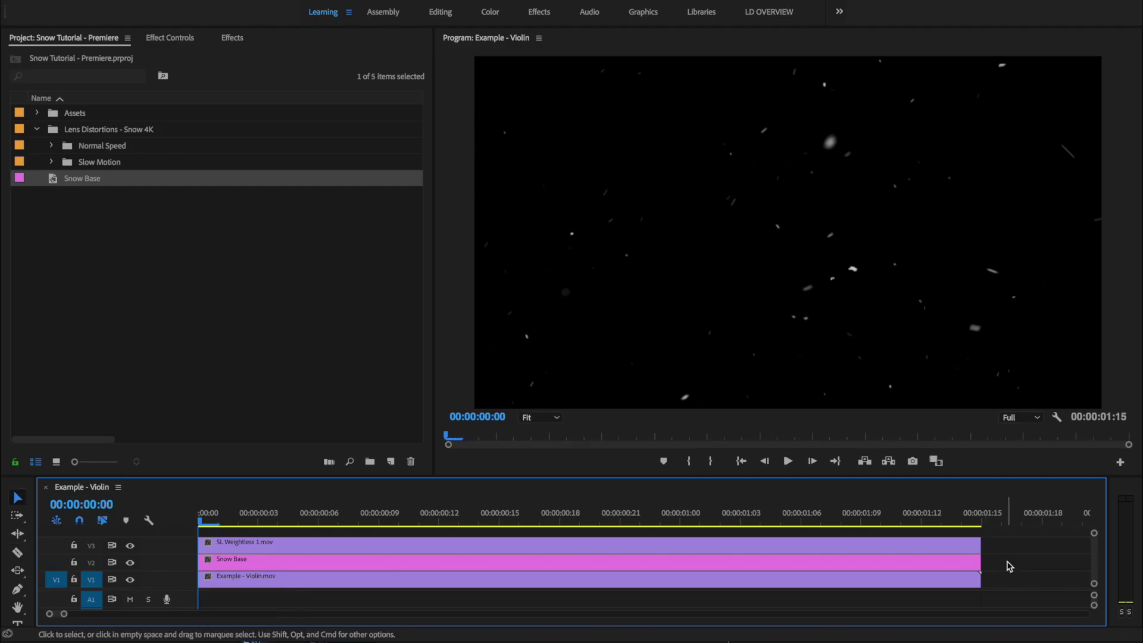
{"action": "left_click", "coordinate": [260, 567]}
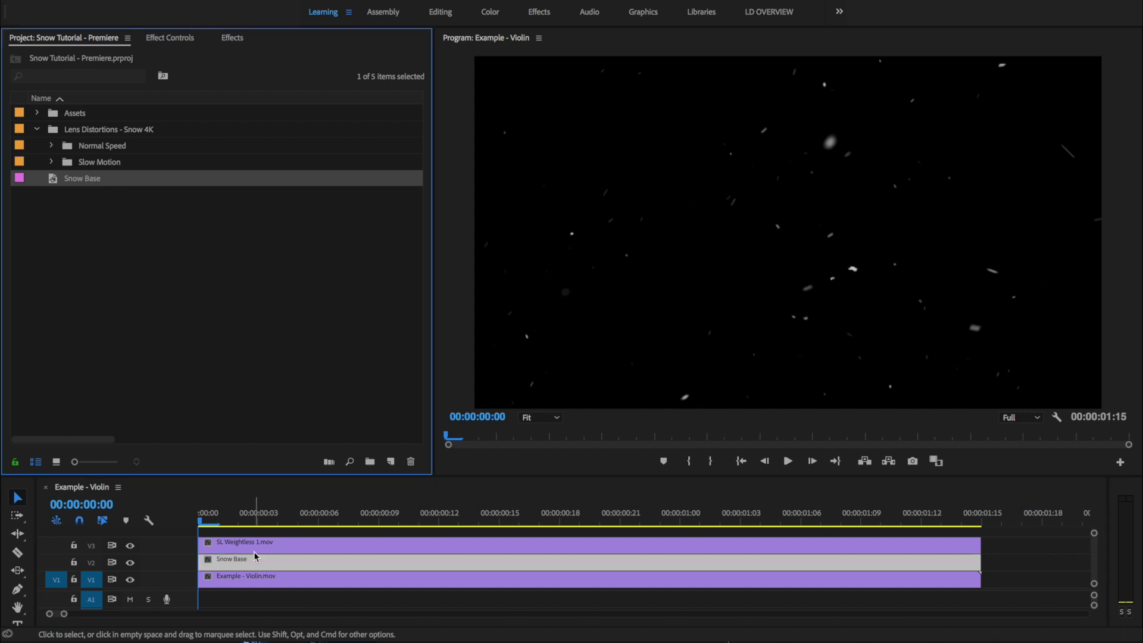
{"action": "left_click", "coordinate": [232, 37]}
{"action": "left_click", "coordinate": [124, 56]}
{"action": "type", "text": "track"}
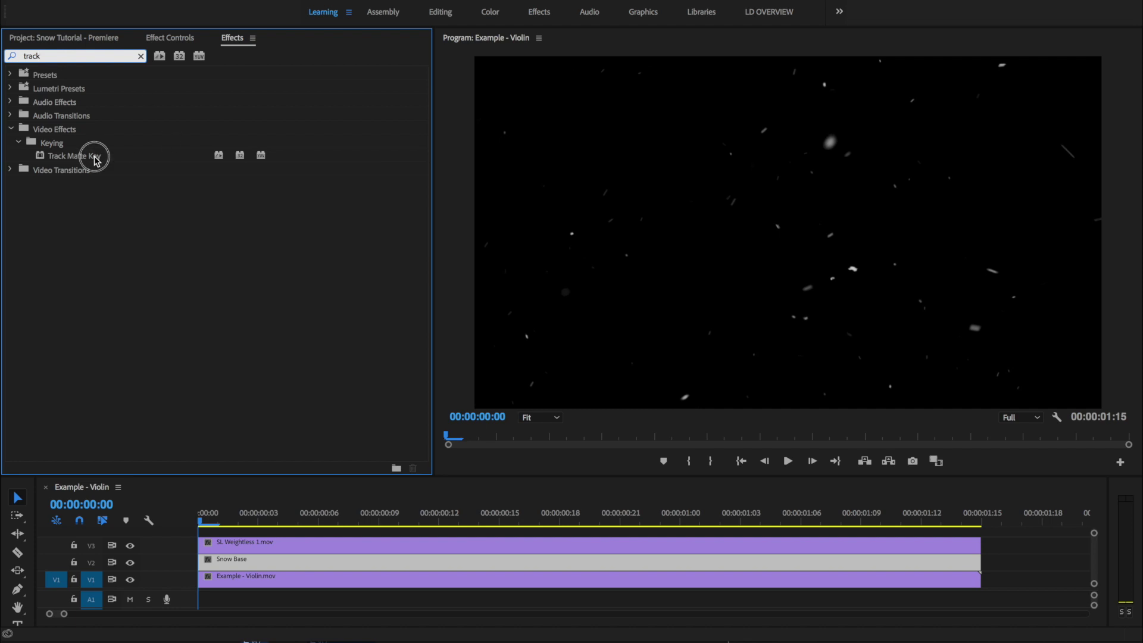
{"action": "left_click_drag", "start_coordinate": [95, 155], "coordinate": [235, 567]}
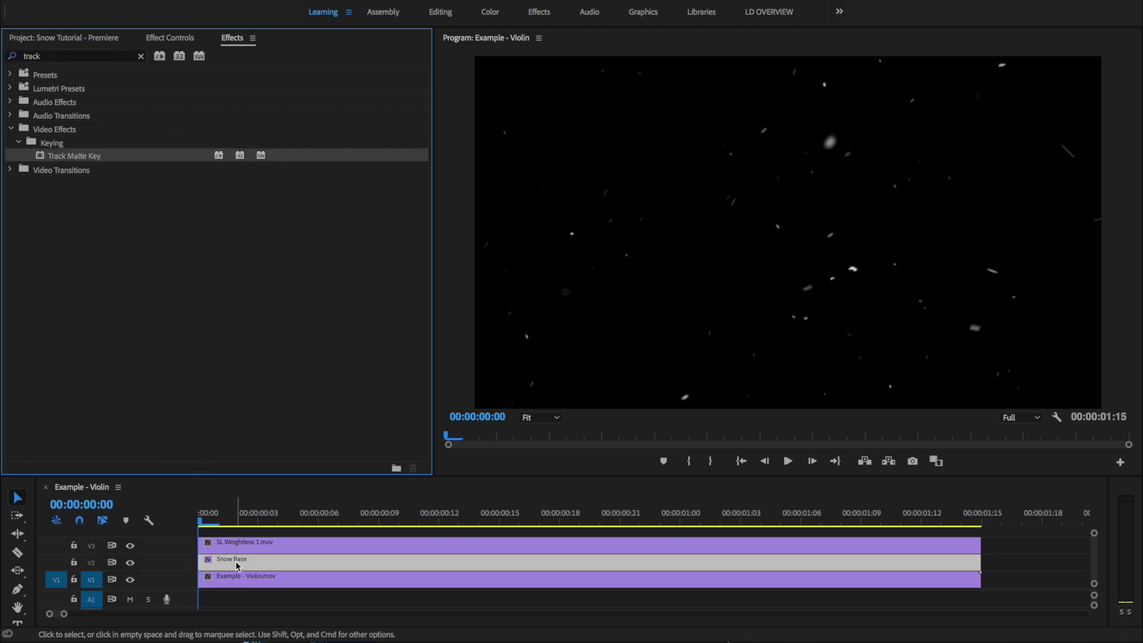
- Set the Track Matte Key to Video 3 with Matte Luma, preview, and scale Snow Base to 116
{"action": "left_click", "coordinate": [171, 38]}
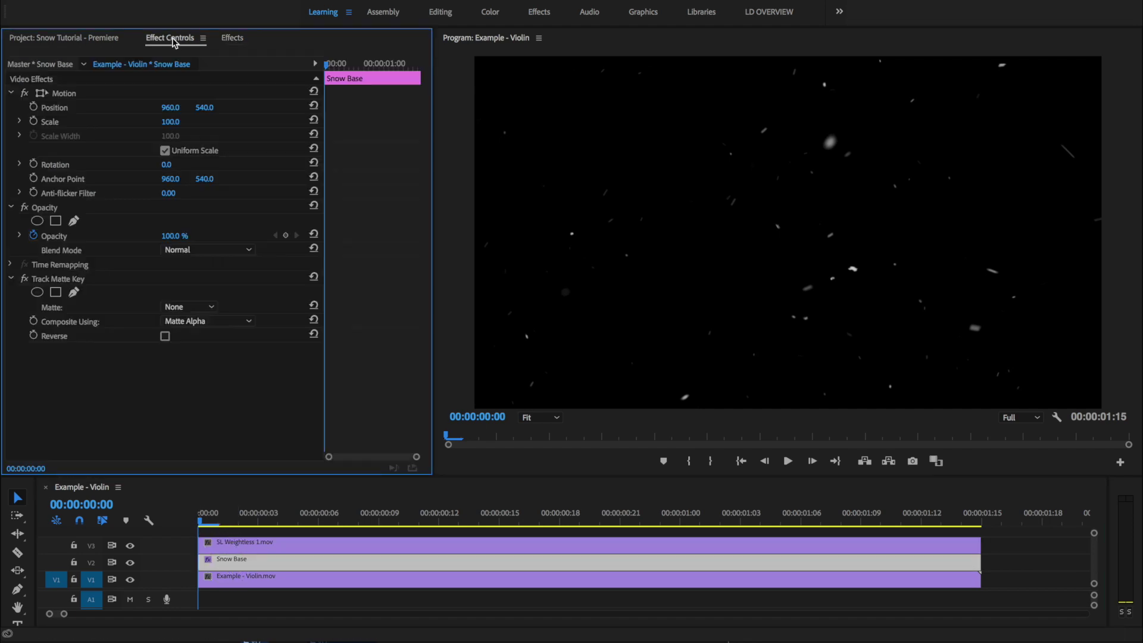
{"action": "left_click", "coordinate": [207, 305]}
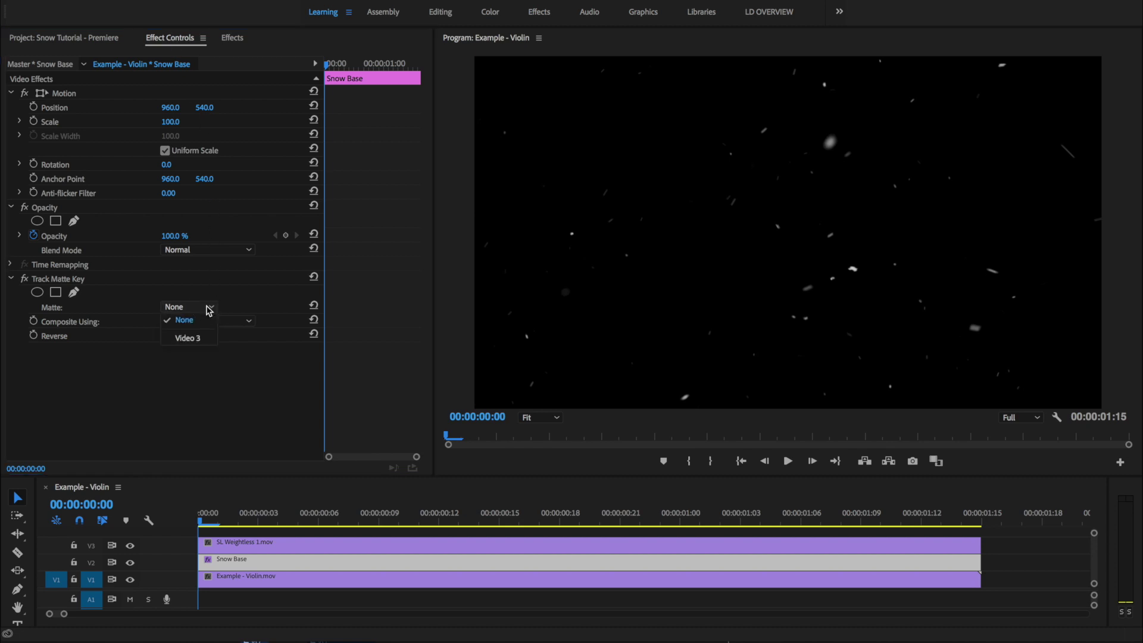
{"action": "left_click", "coordinate": [373, 555]}
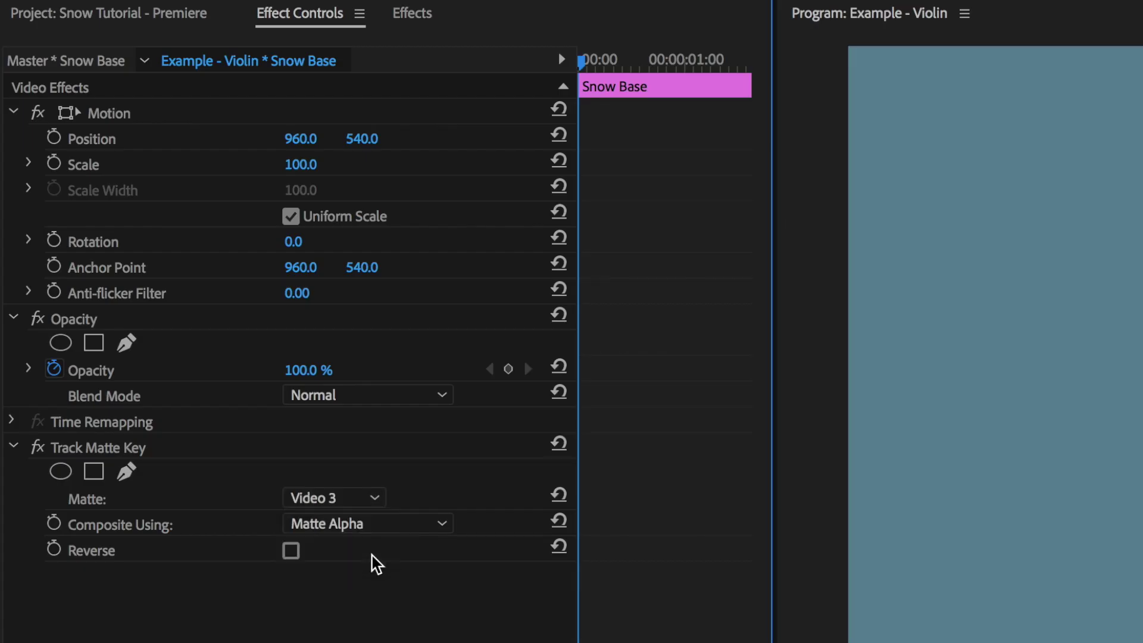
{"action": "left_click", "coordinate": [391, 524]}
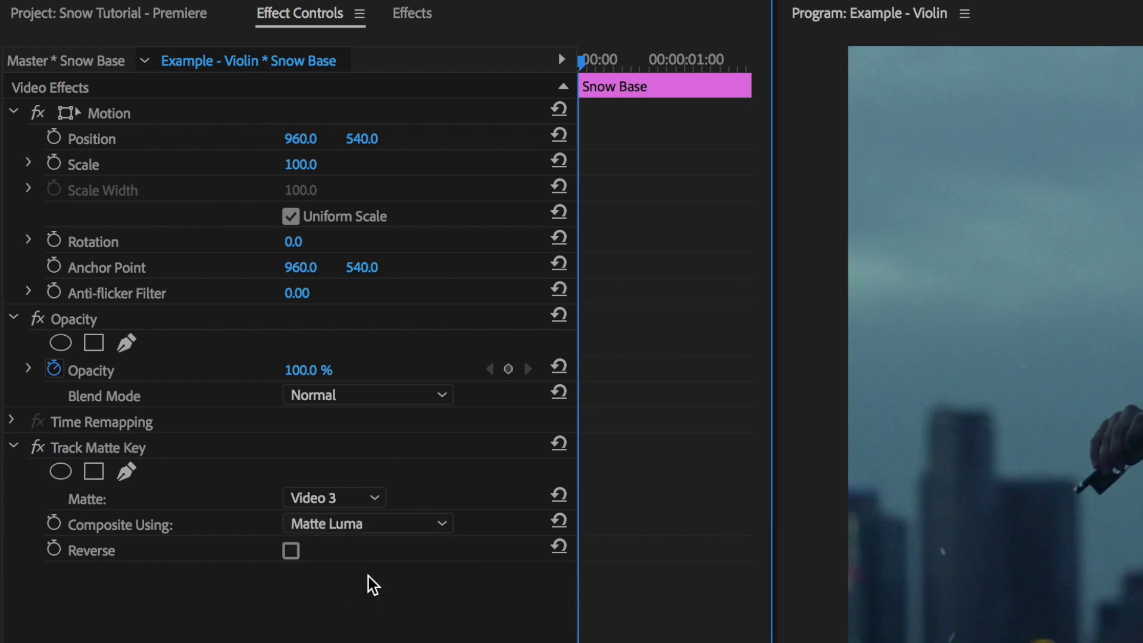
{"action": "left_click", "coordinate": [369, 574]}
{"action": "key", "text": "space"}
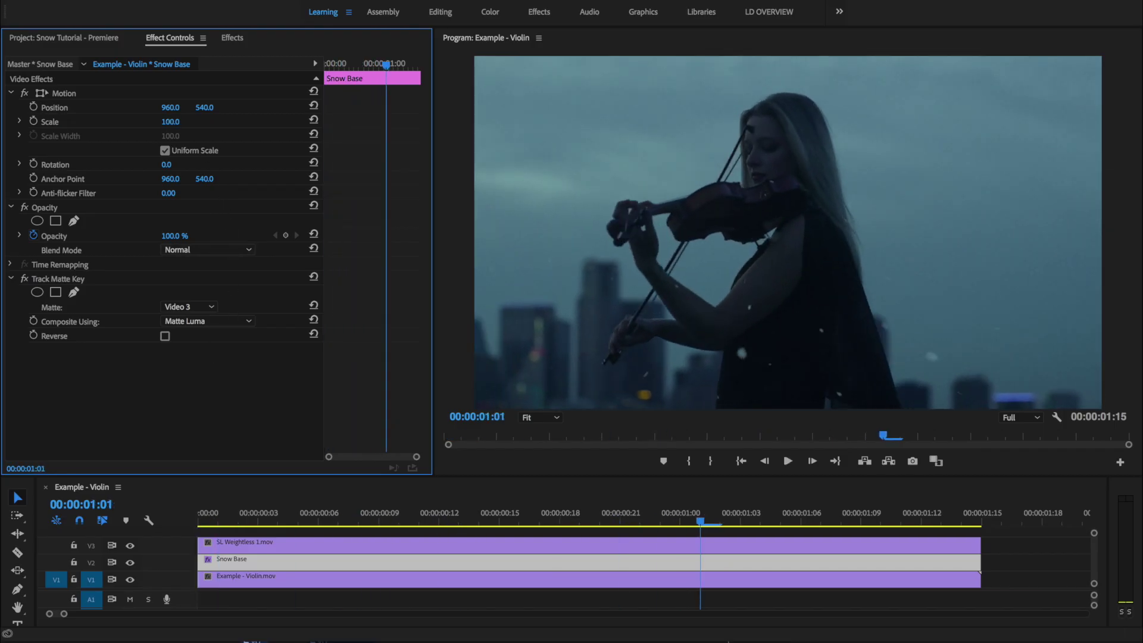
{"action": "left_click_drag", "start_coordinate": [170, 121], "coordinate": [209, 108]}
- Apply Lumetri Color from Video Effects > Color Correction to the Snow Base clip
{"action": "left_click", "coordinate": [232, 38]}
{"action": "left_click", "coordinate": [11, 130]}
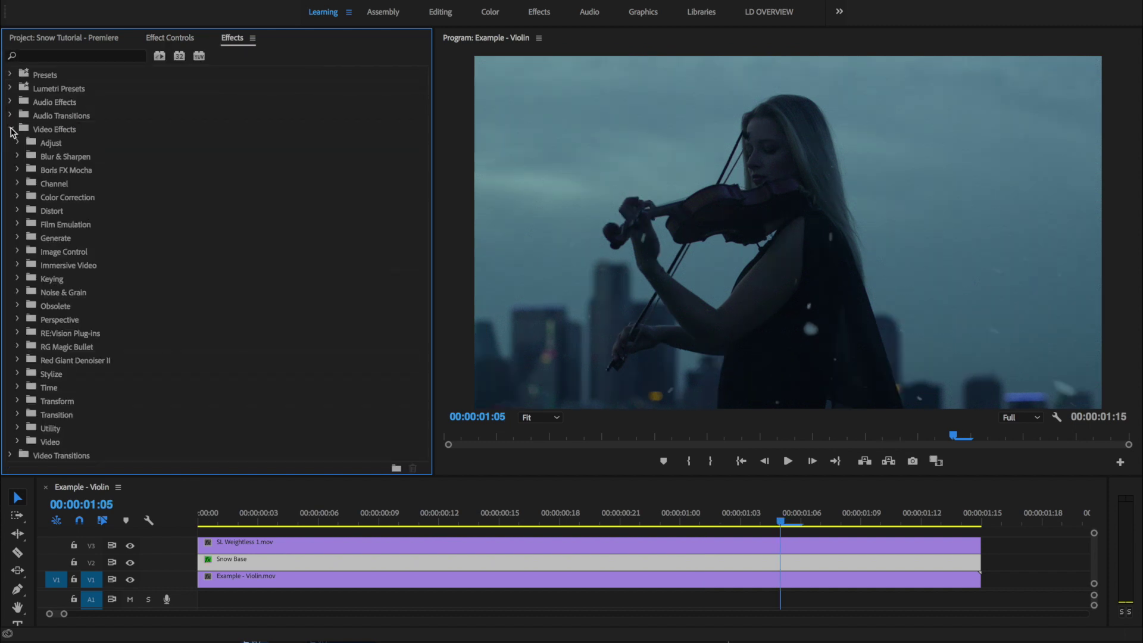
{"action": "left_click", "coordinate": [18, 197]}
{"action": "left_click_drag", "start_coordinate": [65, 332], "coordinate": [257, 562]}
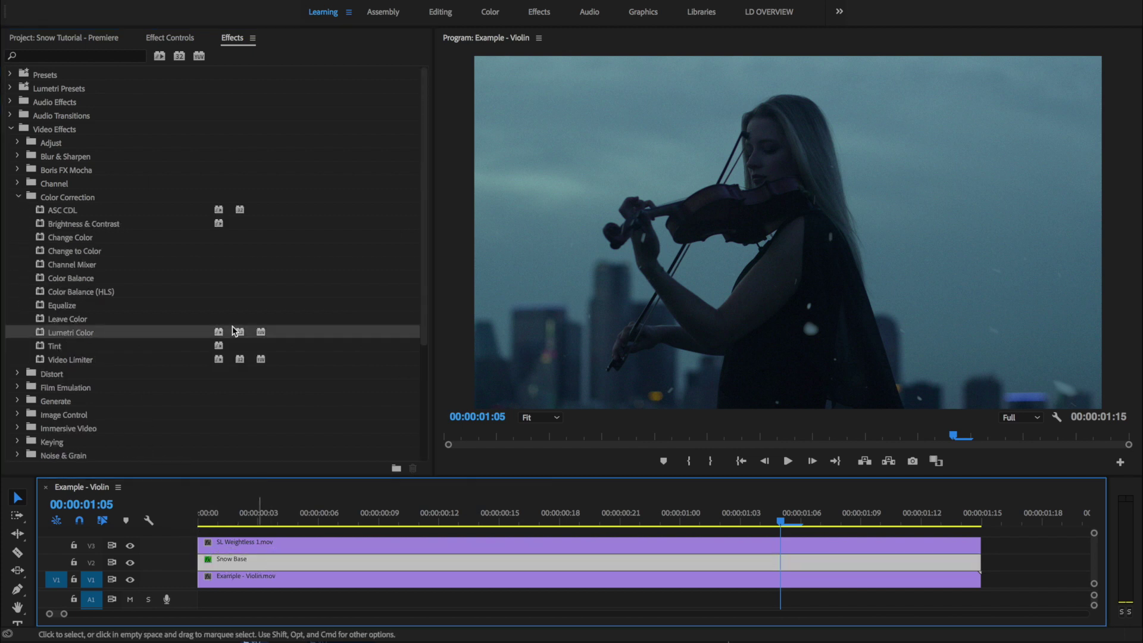
- Expand the Lumetri Curves section in Snow Base's Effect Controls
{"action": "left_click", "coordinate": [179, 38]}
{"action": "scroll", "coordinate": [140, 223], "scroll_direction": "down", "scroll_amount": 2}
{"action": "left_click", "coordinate": [18, 396]}
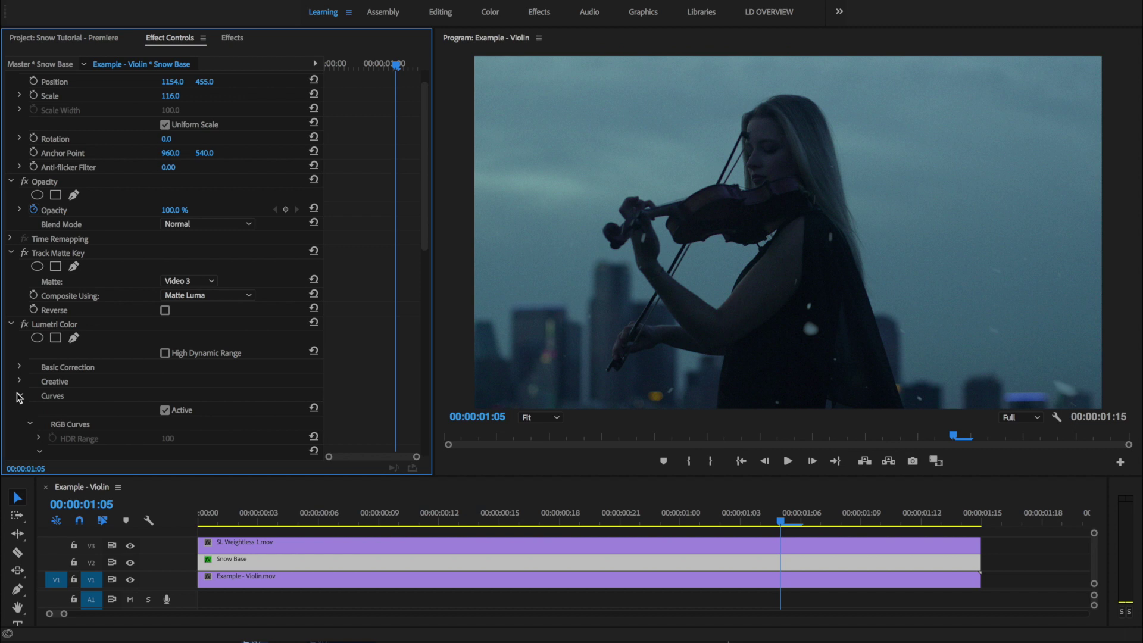
{"action": "scroll", "coordinate": [16, 392], "scroll_direction": "down", "scroll_amount": 9}
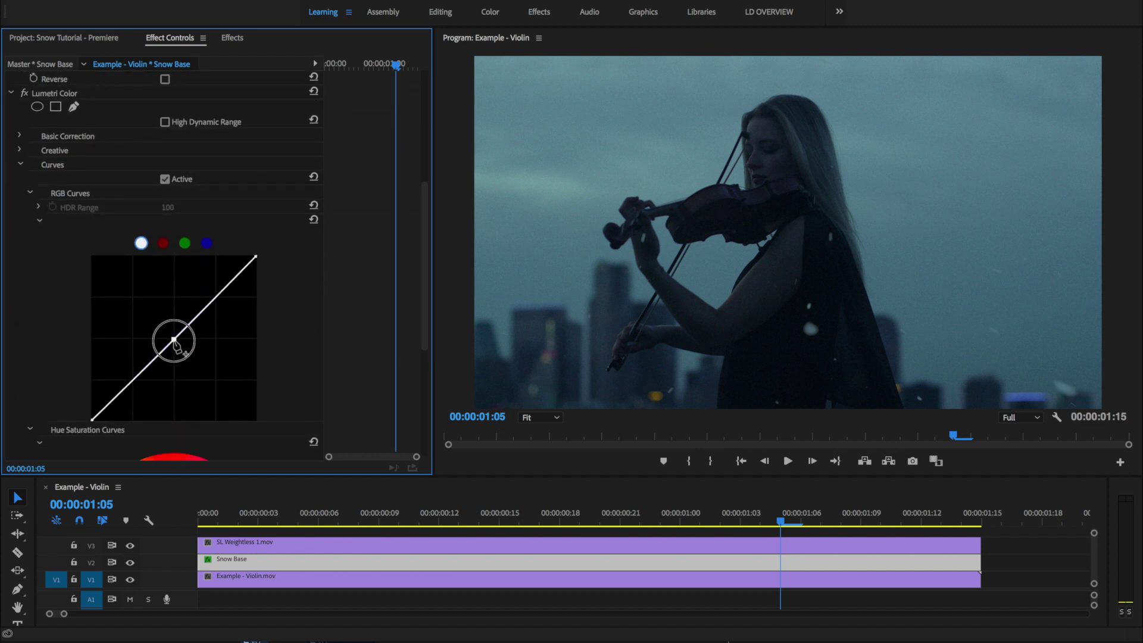